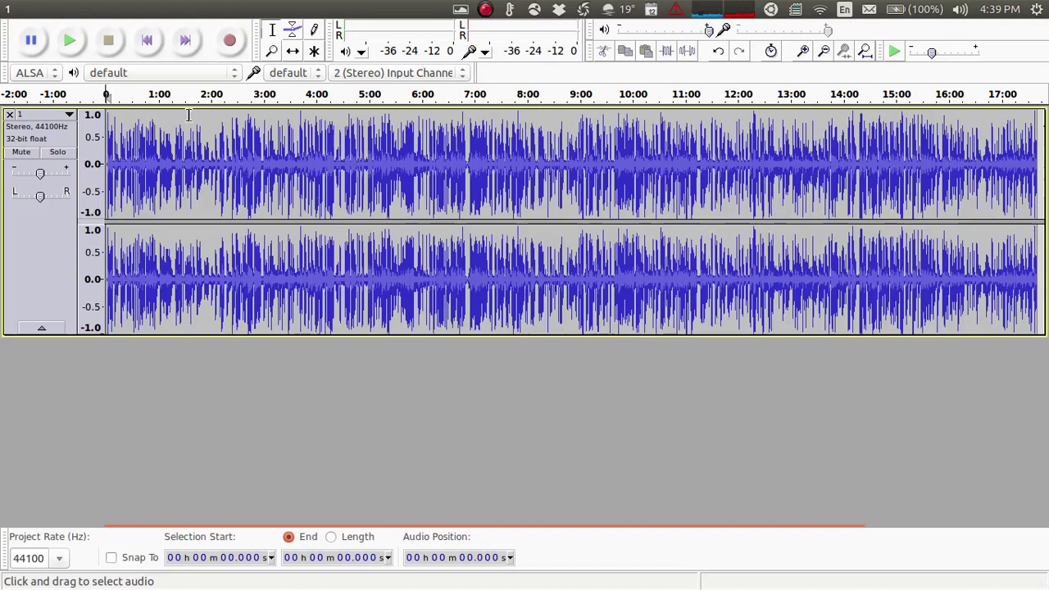
# - Dismiss the File menu without choosing a command, leaving the stereo track in view
pyautogui.click(61, 9)
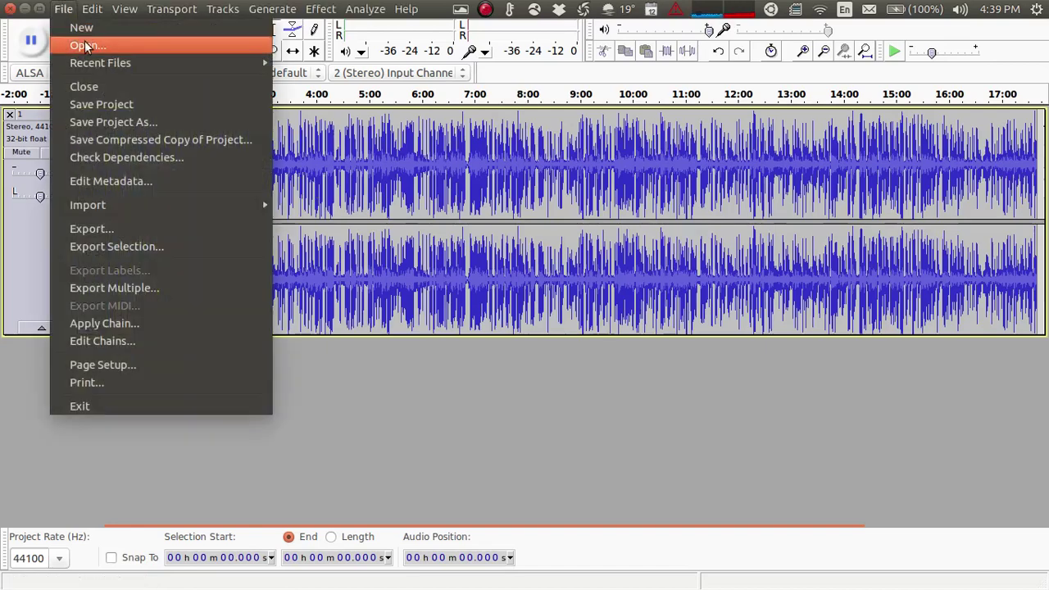
pyautogui.click(468, 186)
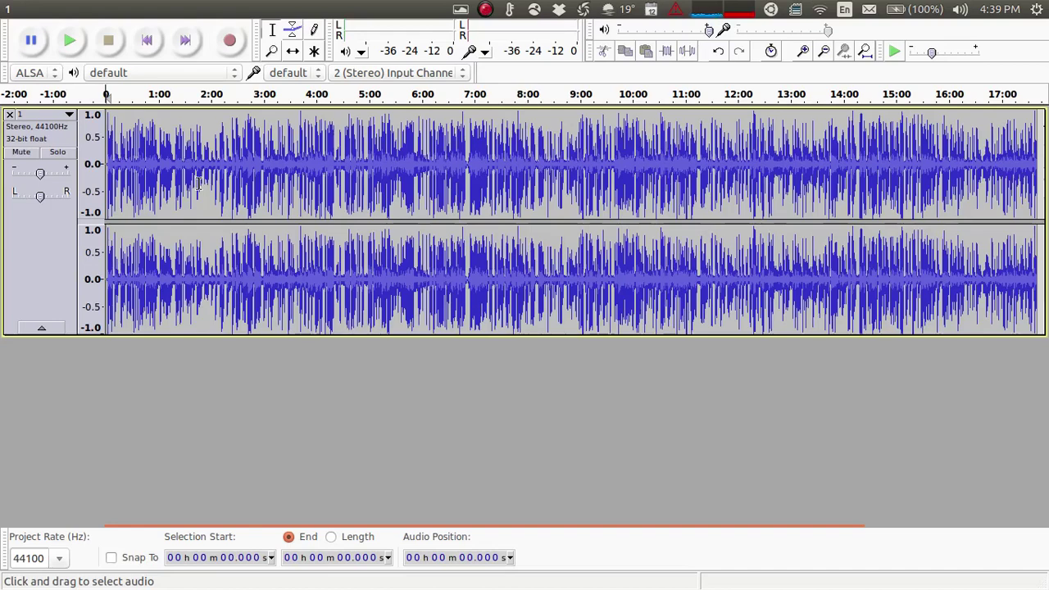
# - Zoom the timeline in until the ruler spans roughly 1:48 to 2:05
pyautogui.scroll(2, 197, 183)
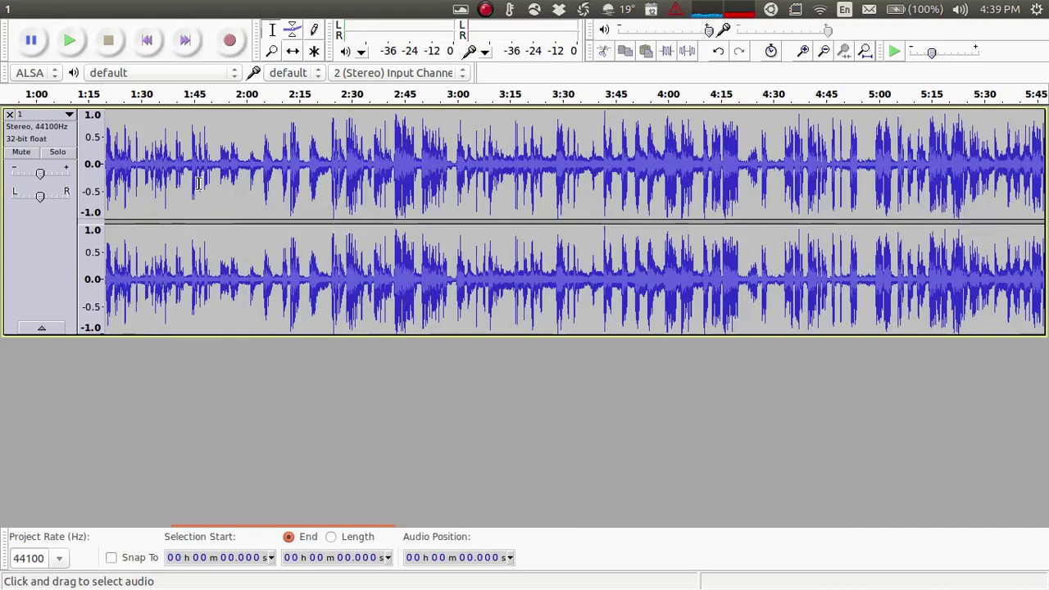
pyautogui.scroll(3, 198, 184)
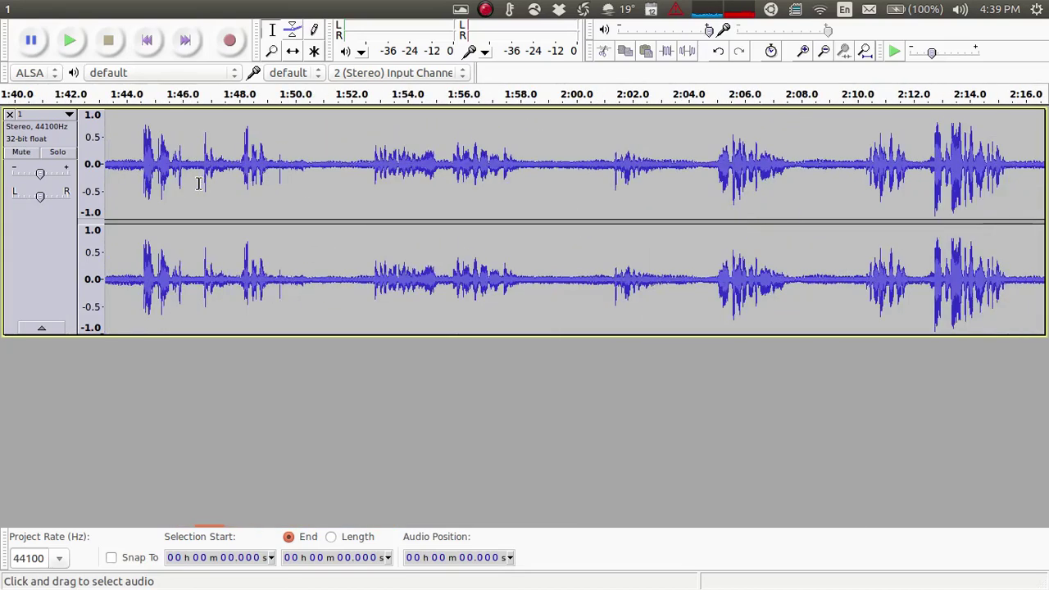
pyautogui.scroll(1, 198, 184)
pyautogui.scroll(-1, 198, 184)
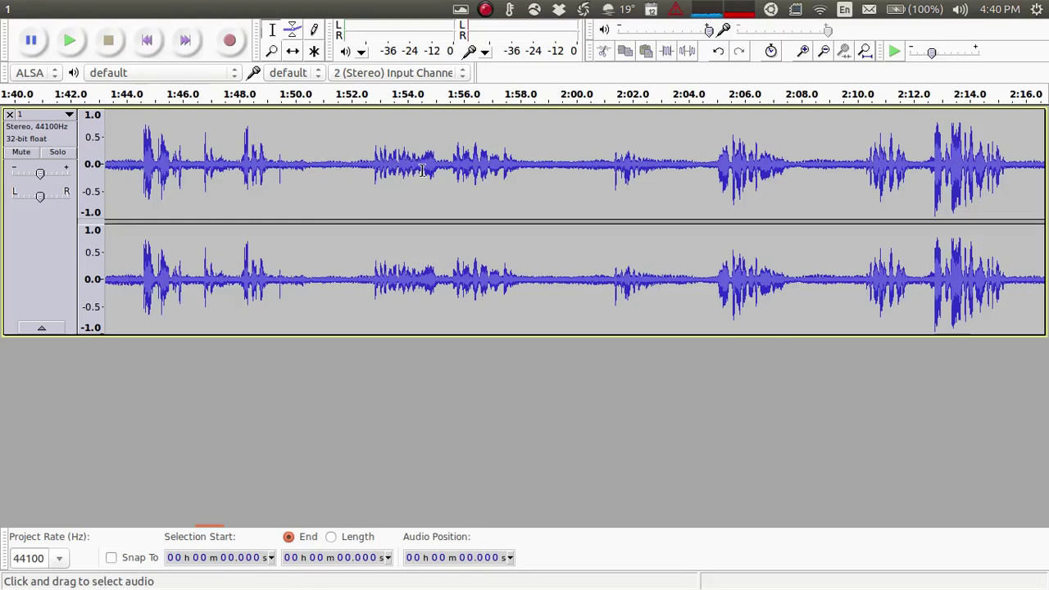
pyautogui.scroll(1, 422, 170)
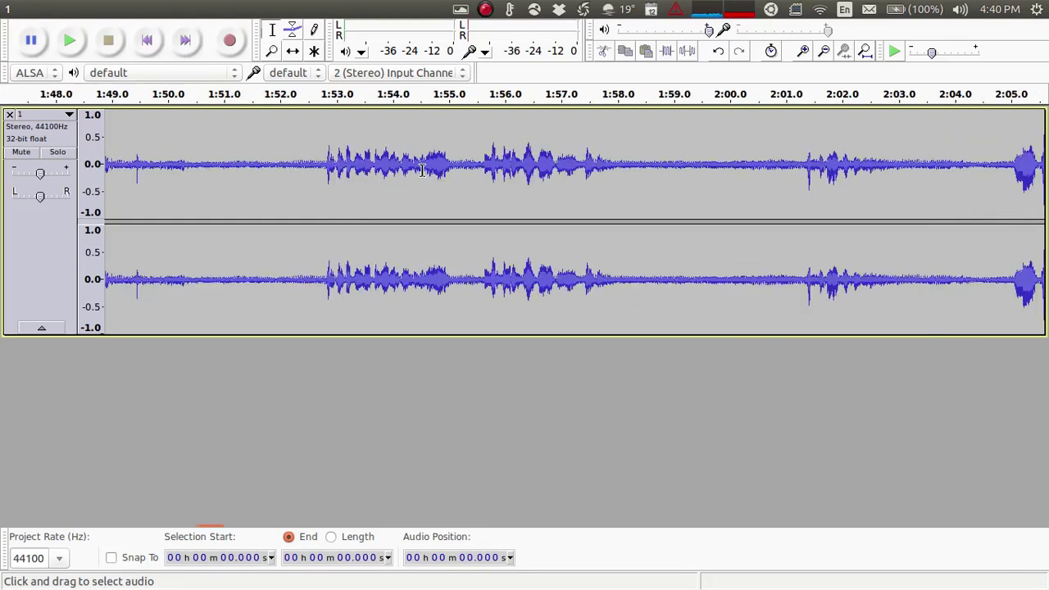
# - Play the passage from 1:53.166 and pause near 1:59
pyautogui.doubleClick(346, 164)
pyautogui.click(346, 163)
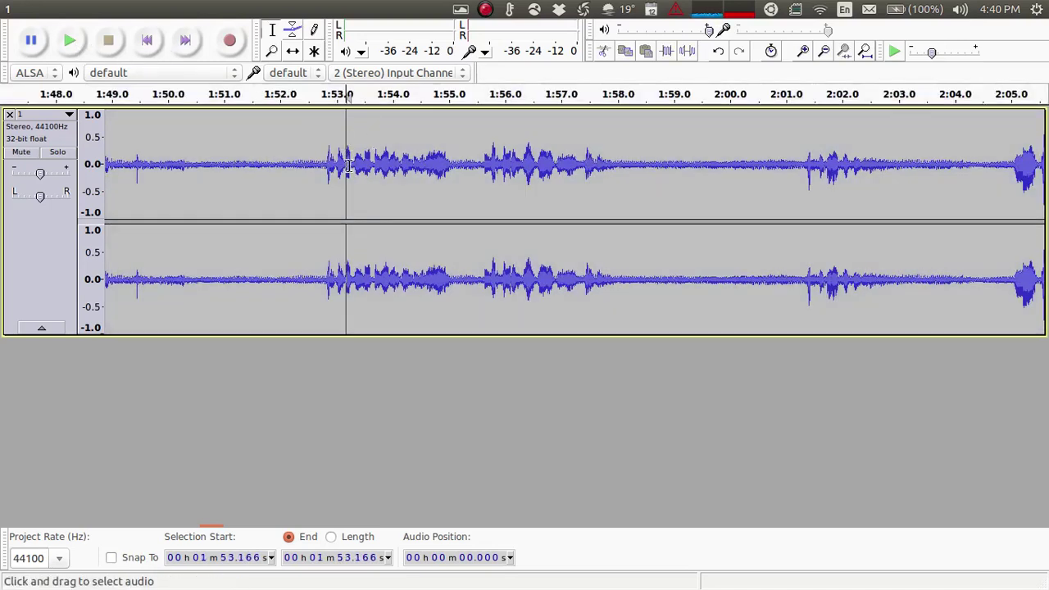
pyautogui.click(70, 45)
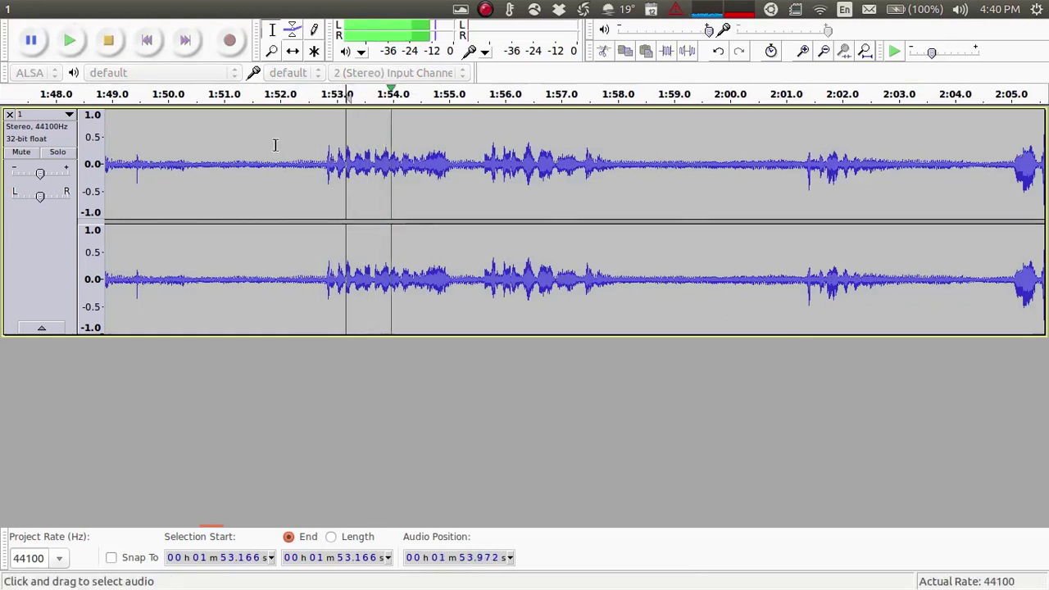
pyautogui.click(30, 40)
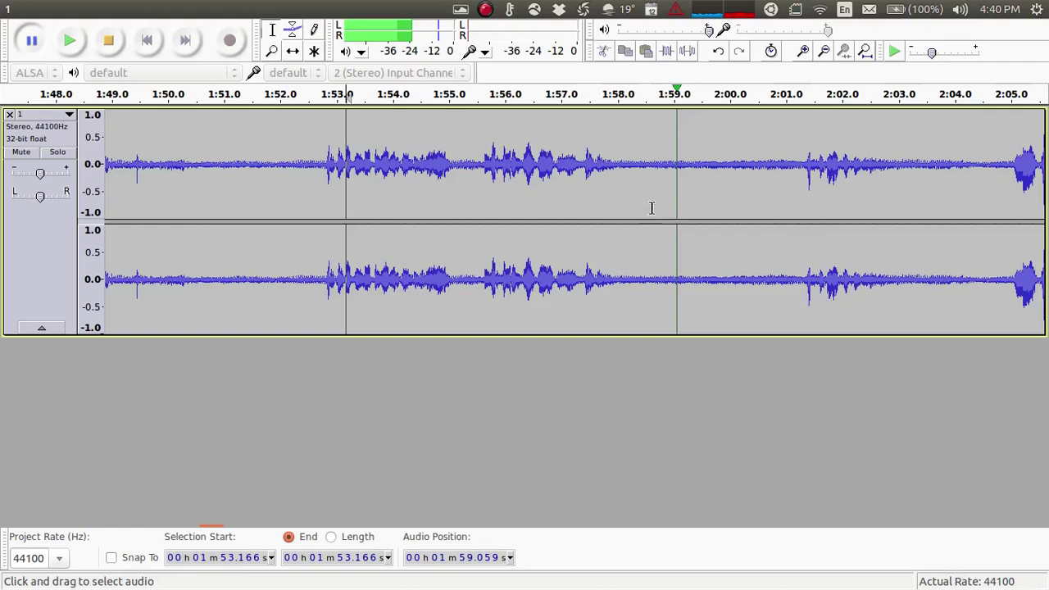
# - Zoom in and play the music-only stretch from 1:58.694
pyautogui.click(661, 164)
pyautogui.scroll(1, 662, 164)
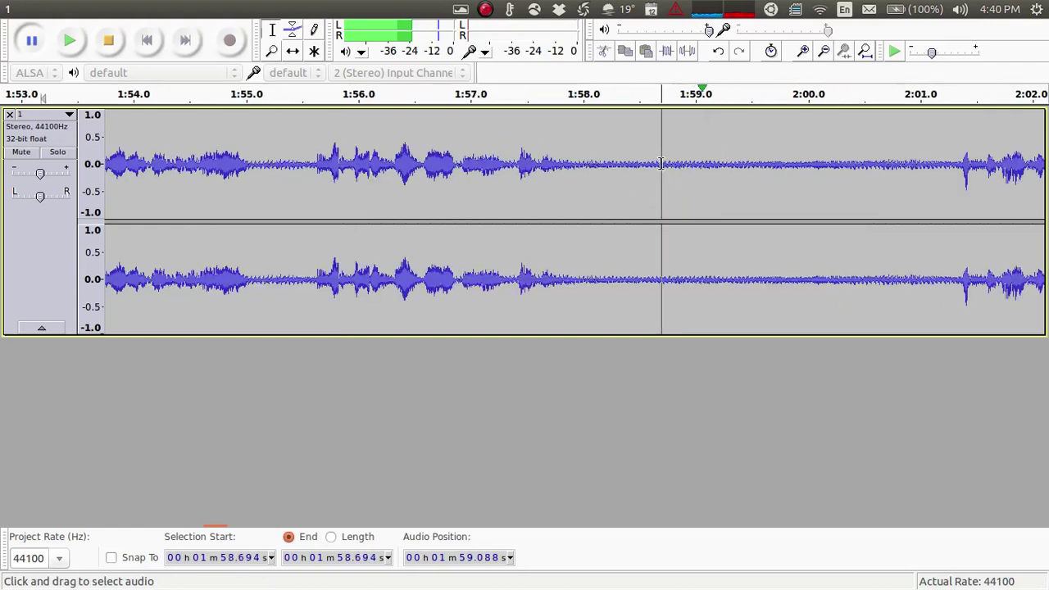
pyautogui.click(70, 40)
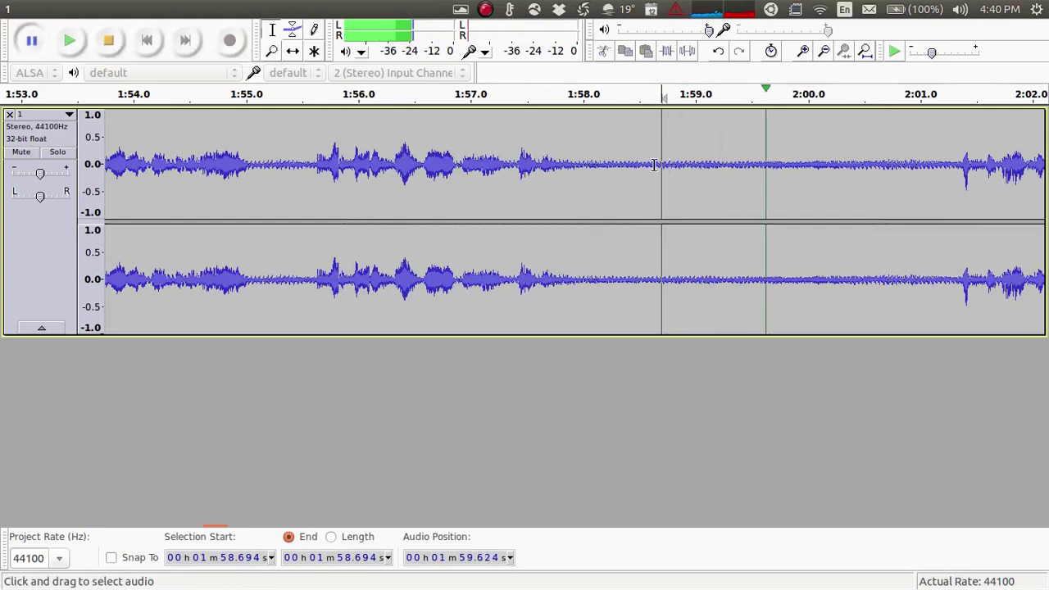
# - Select 1:58.56–2:00.39 and capture it as the Noise Removal noise profile
pyautogui.moveTo(647, 164); pyautogui.dragTo(853, 168)
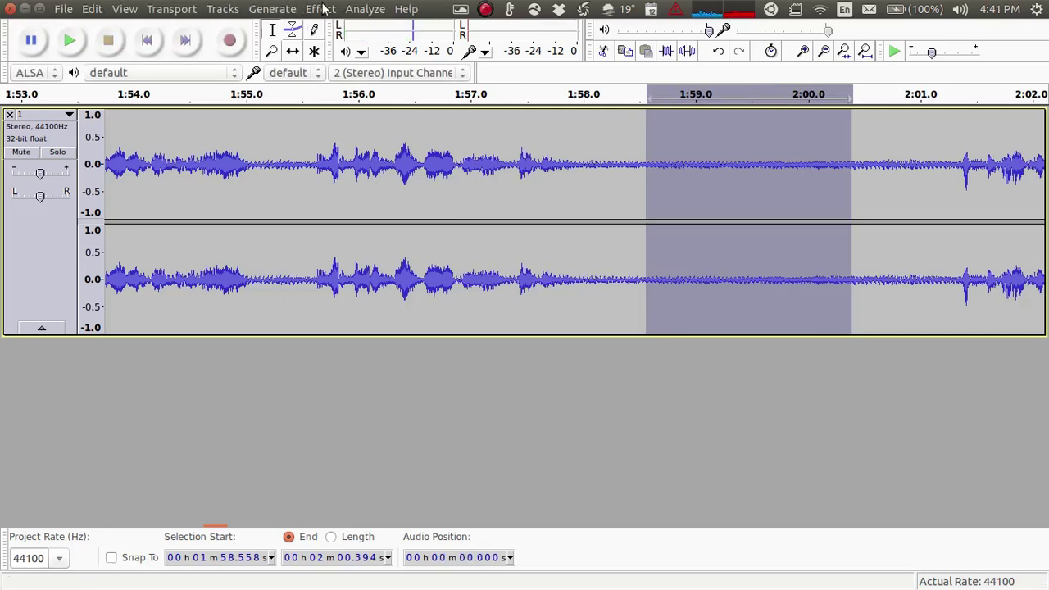
pyautogui.click(325, 8)
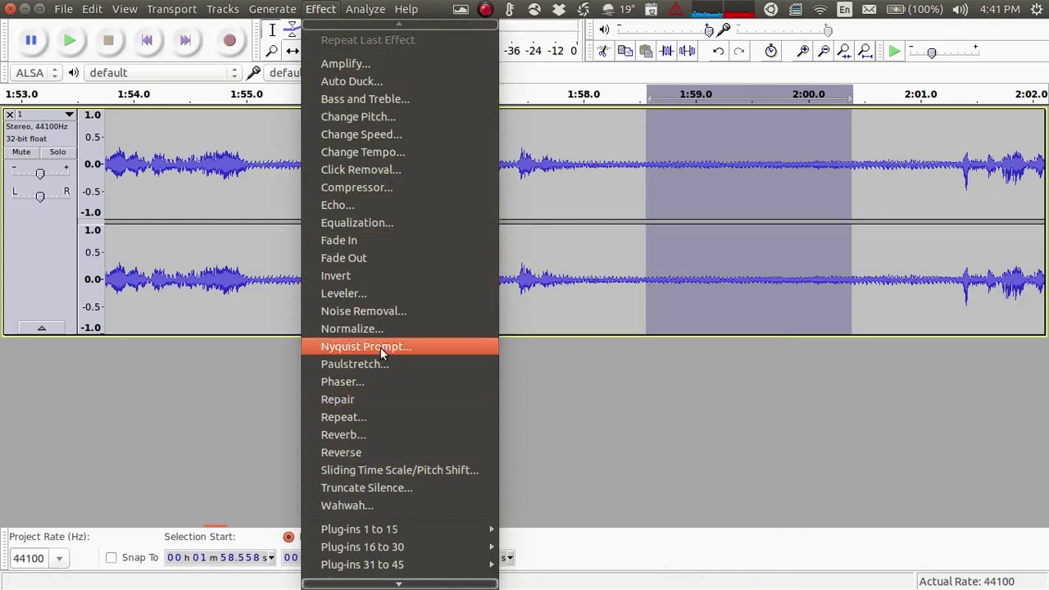
pyautogui.click(400, 313)
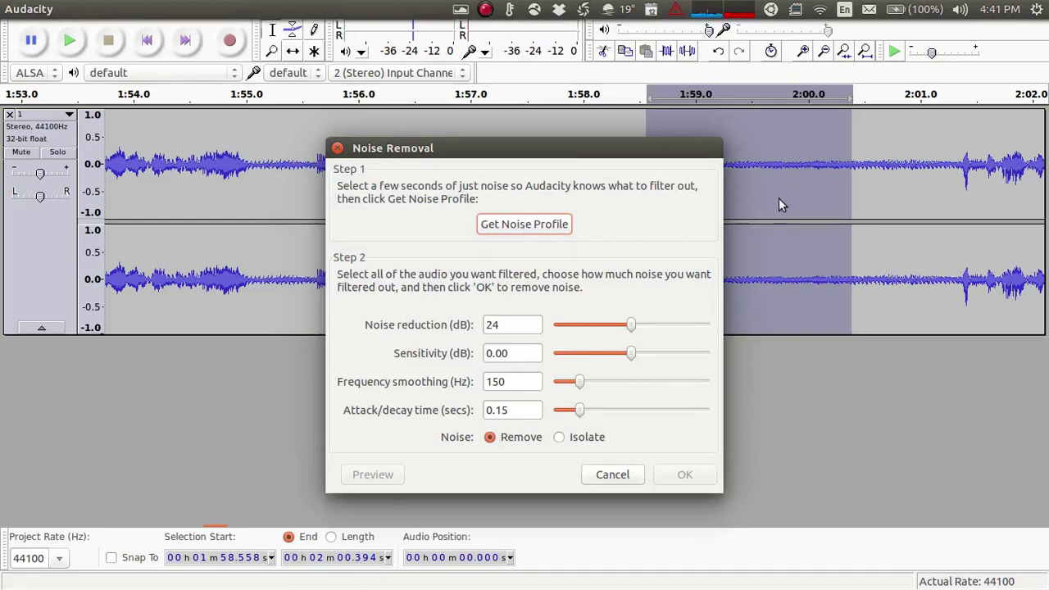
pyautogui.click(509, 227)
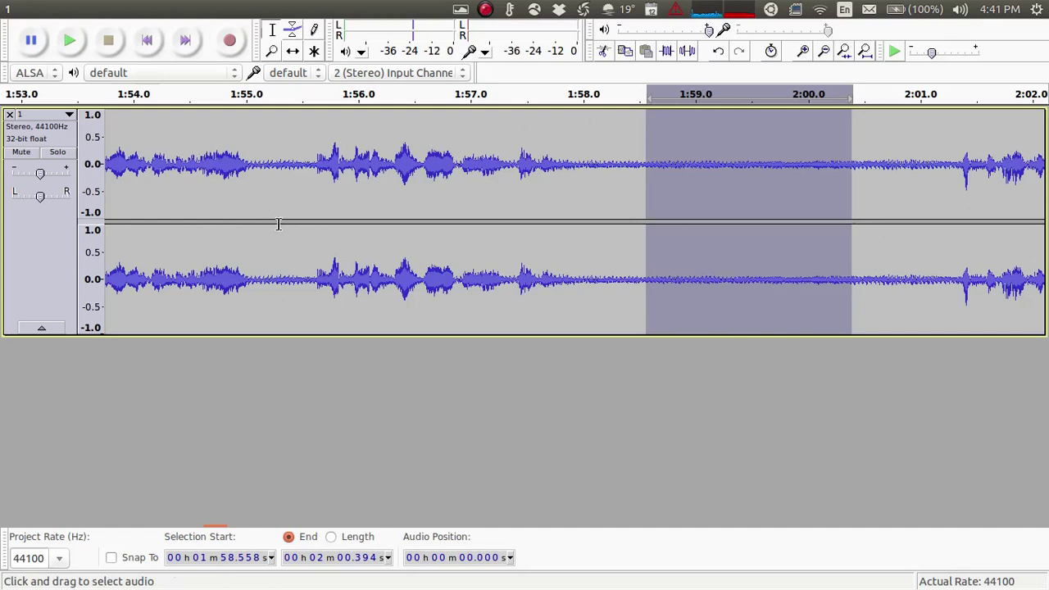
# - Select the entire track and apply Noise Removal at 24 dB with the saved profile
pyautogui.click(33, 233)
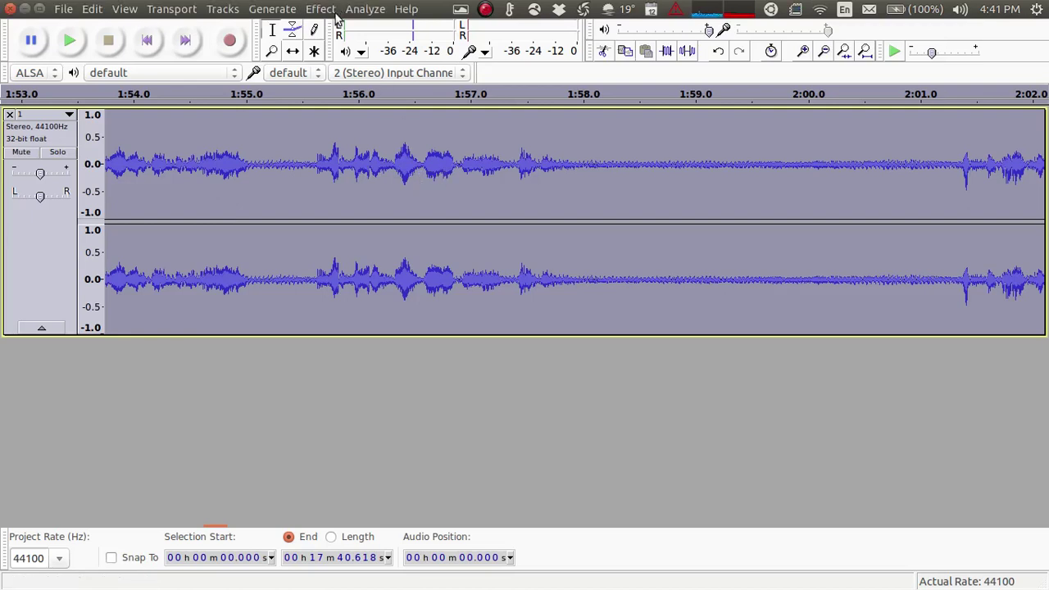
pyautogui.click(322, 10)
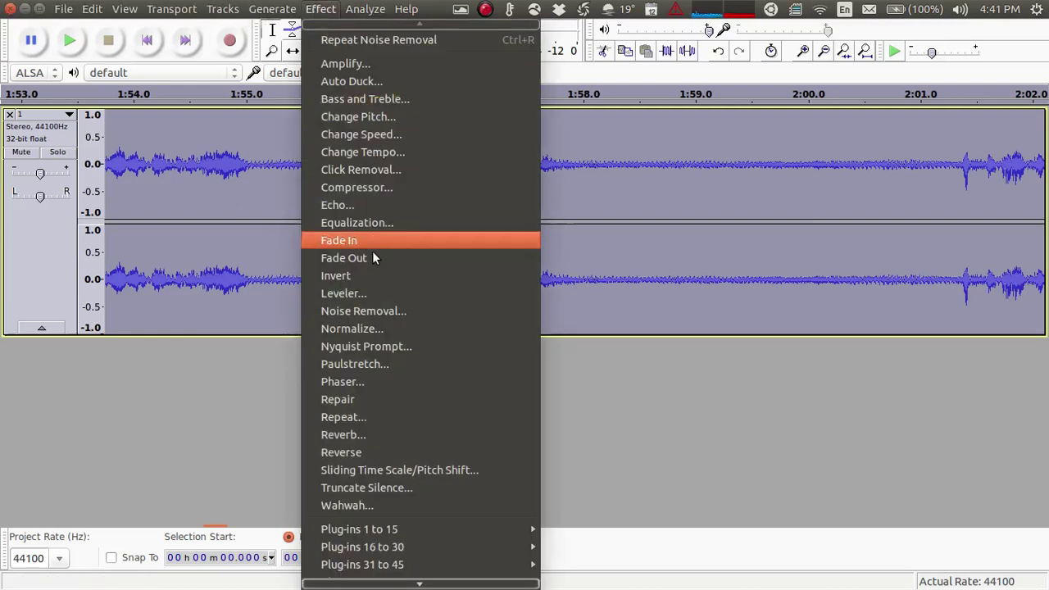
pyautogui.click(391, 311)
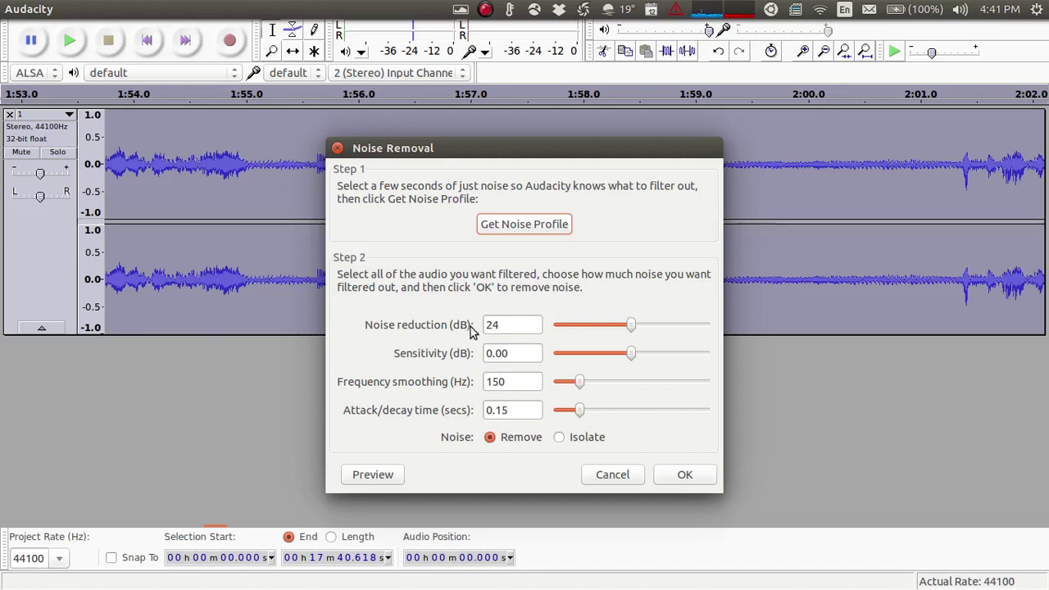
pyautogui.click(684, 476)
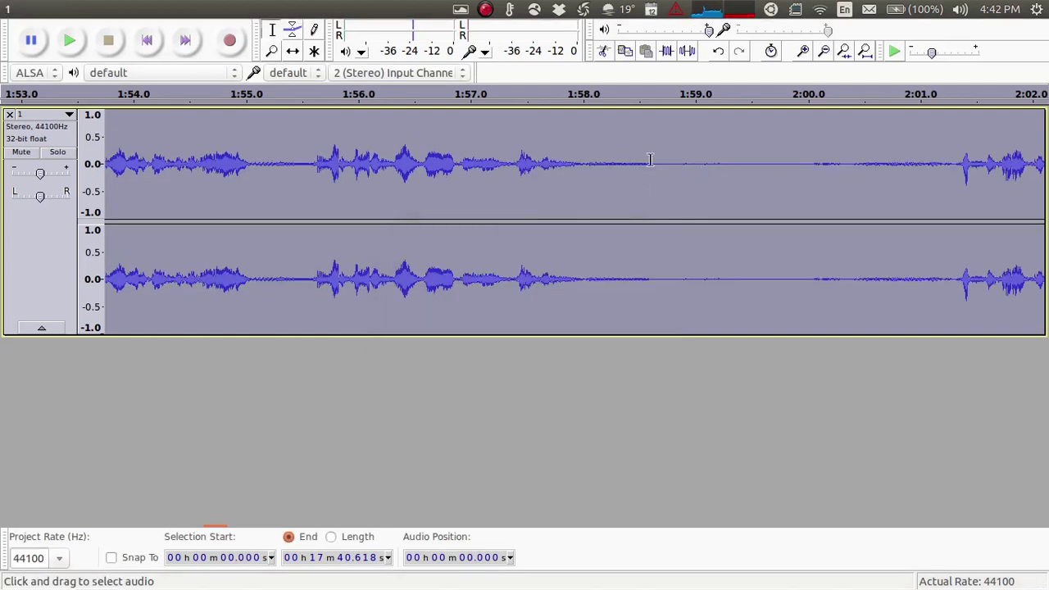
# - Play back the noise-reduced audio from 1:58.626 and pause to judge the leftover music
pyautogui.click(654, 162)
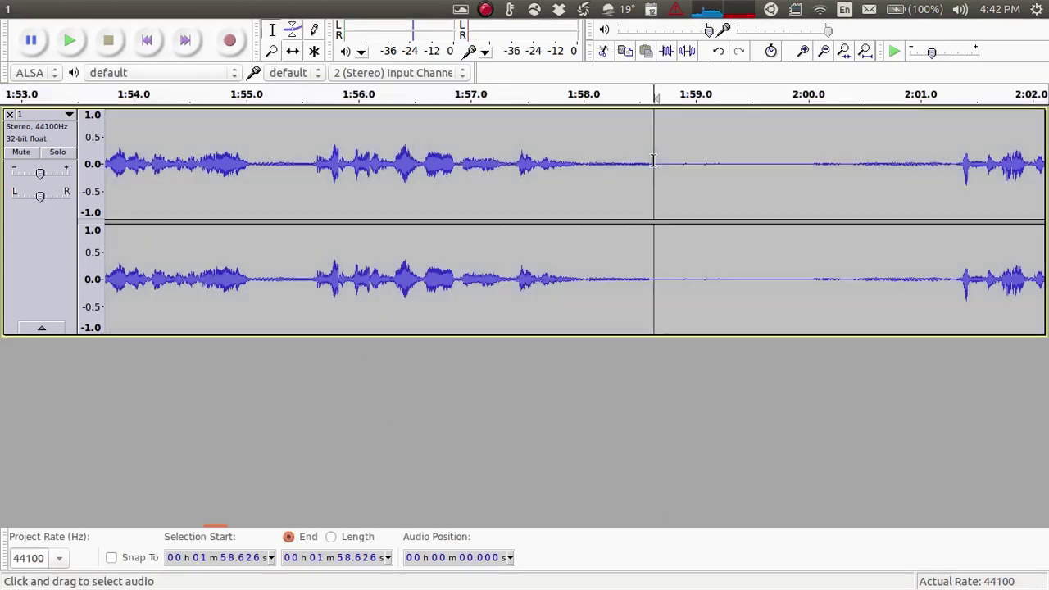
pyautogui.click(71, 45)
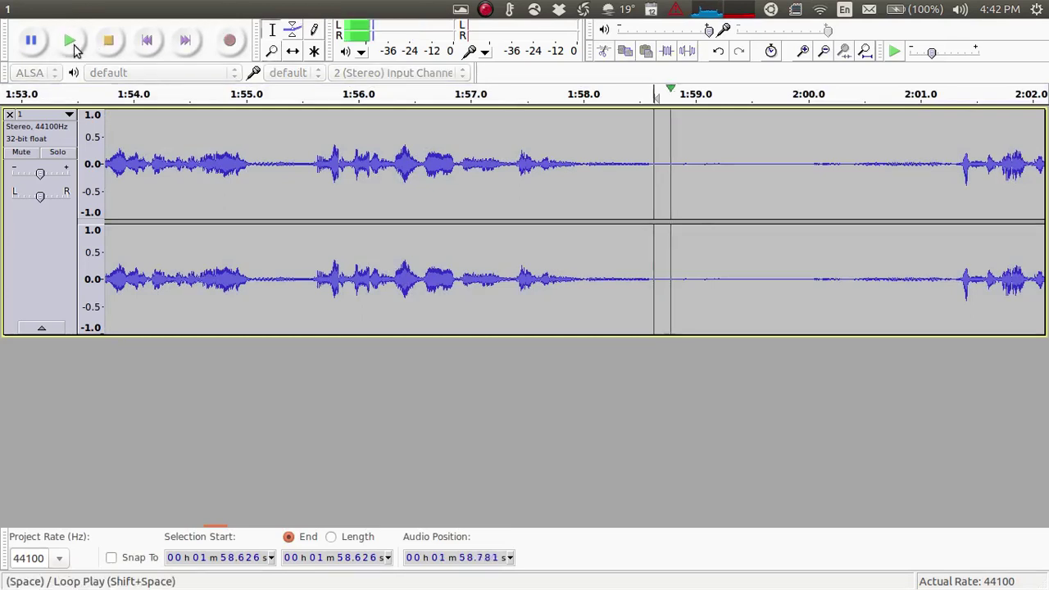
pyautogui.click(31, 41)
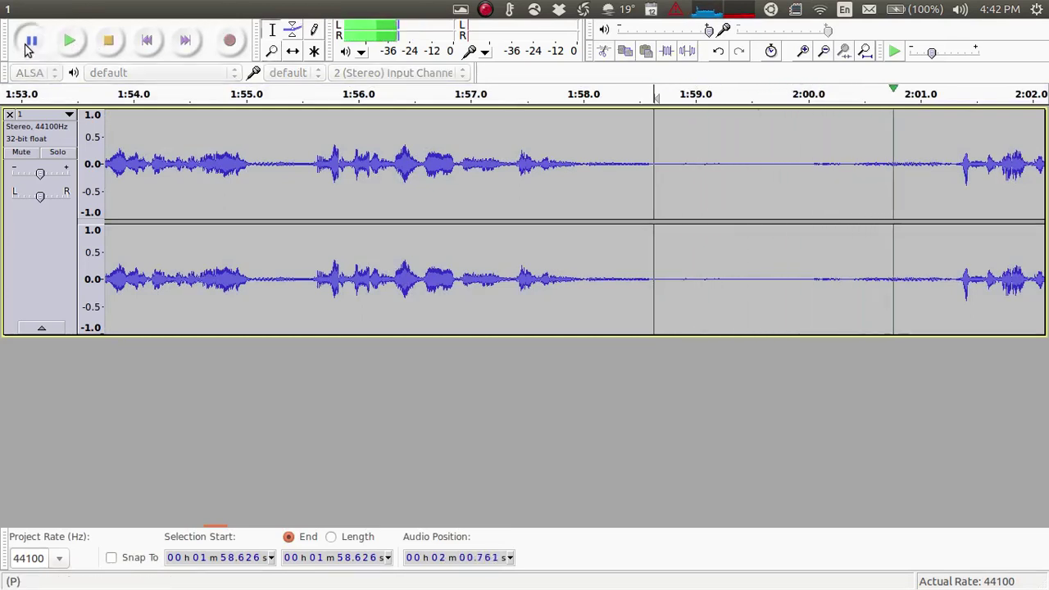
# - Select the leftover music from 1:58.606 to 2:00.059 and stop playback
pyautogui.click(651, 162)
pyautogui.moveTo(651, 161); pyautogui.dragTo(814, 164)
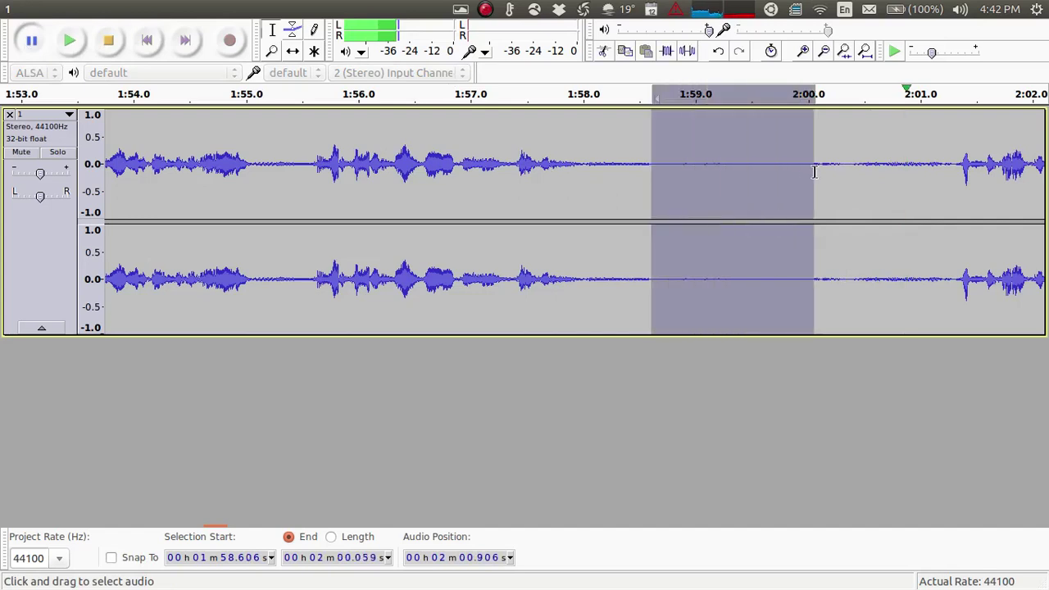
pyautogui.click(109, 41)
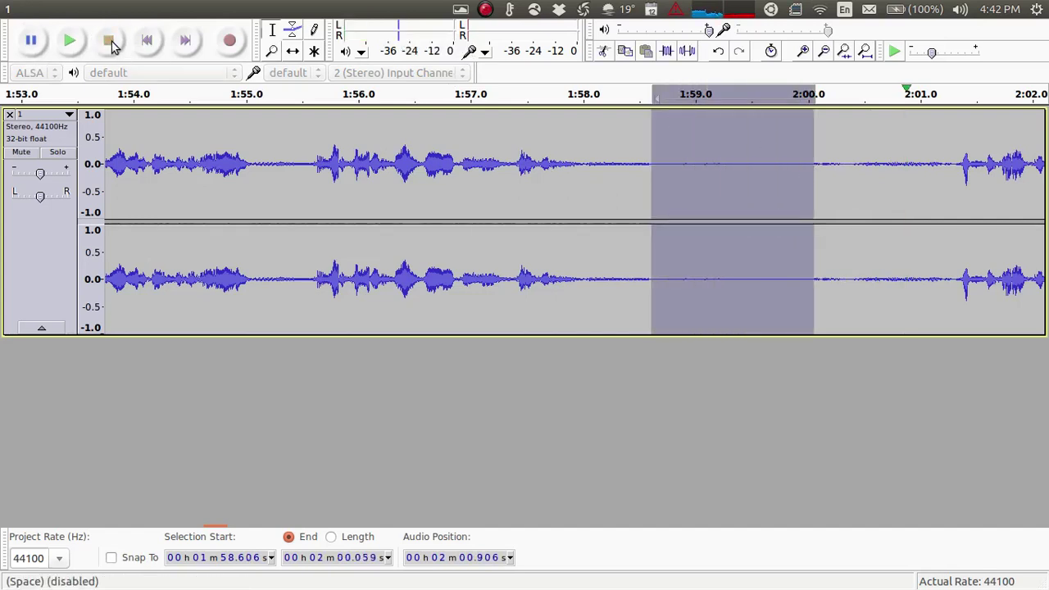
# - Capture the selected 1:58.606–2:00.059 music as a new noise profile
pyautogui.click(326, 9)
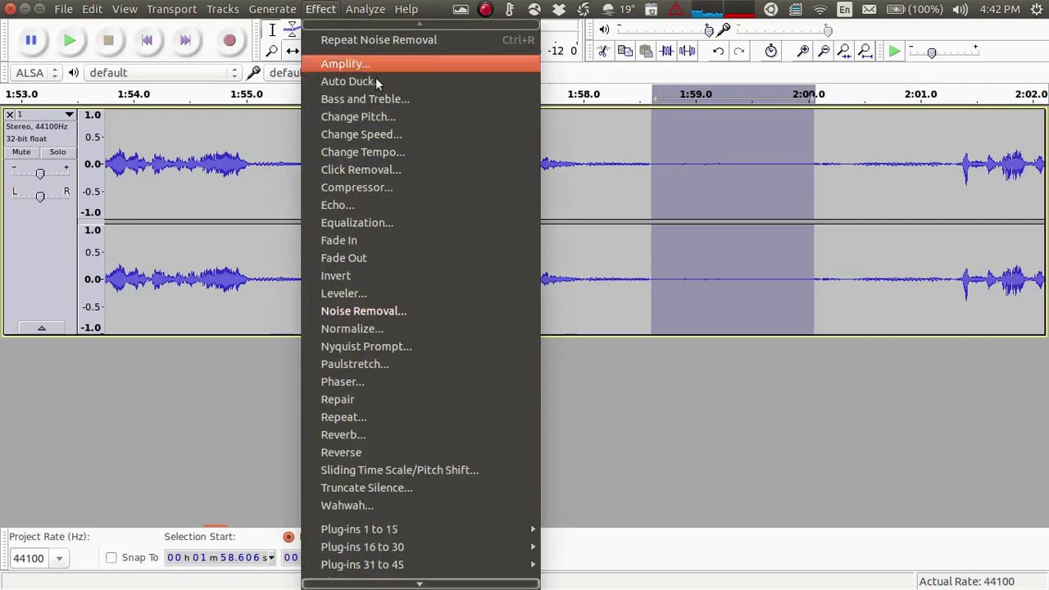
pyautogui.click(424, 311)
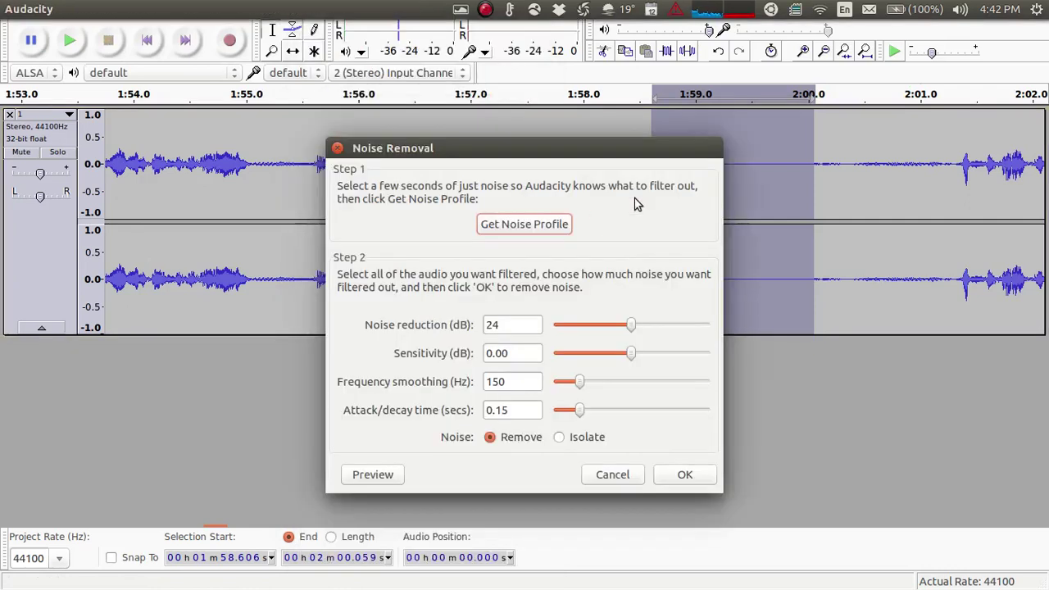
pyautogui.click(537, 229)
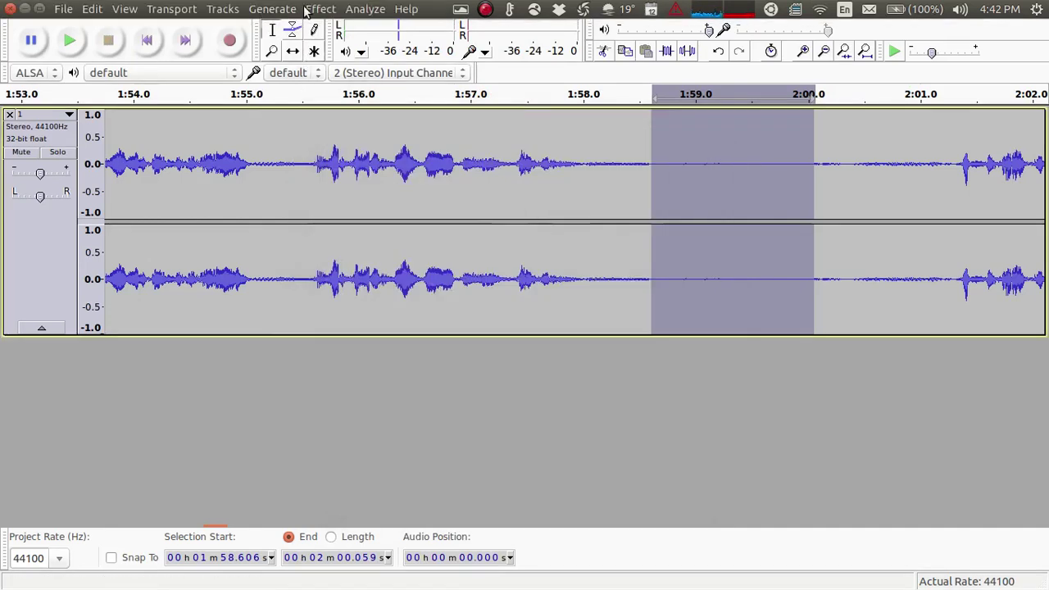
# - Apply Noise Removal with the new profile to the selected stretch
pyautogui.click(320, 9)
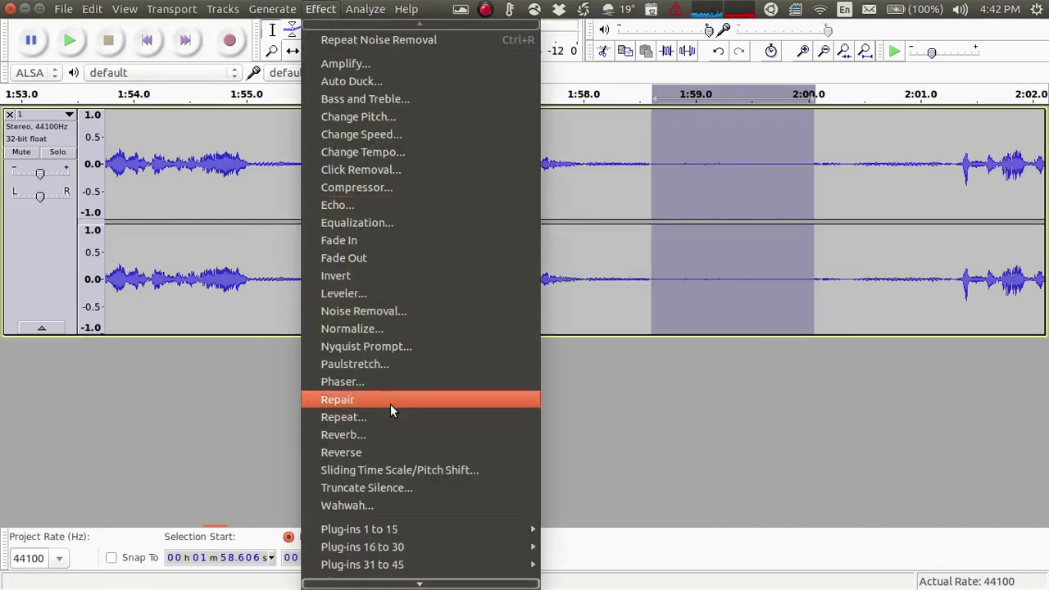
pyautogui.click(370, 316)
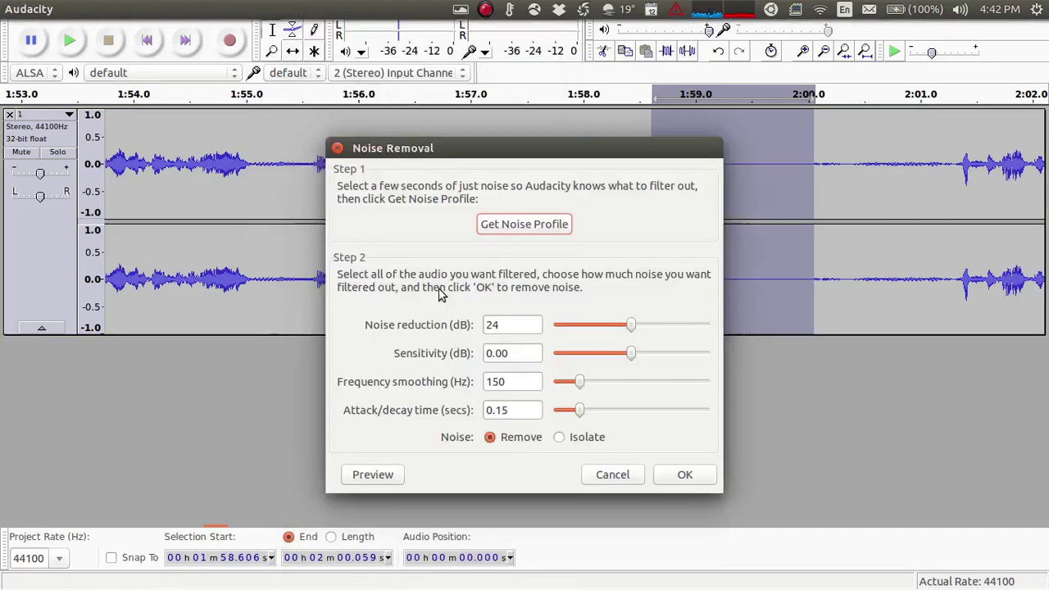
pyautogui.click(682, 477)
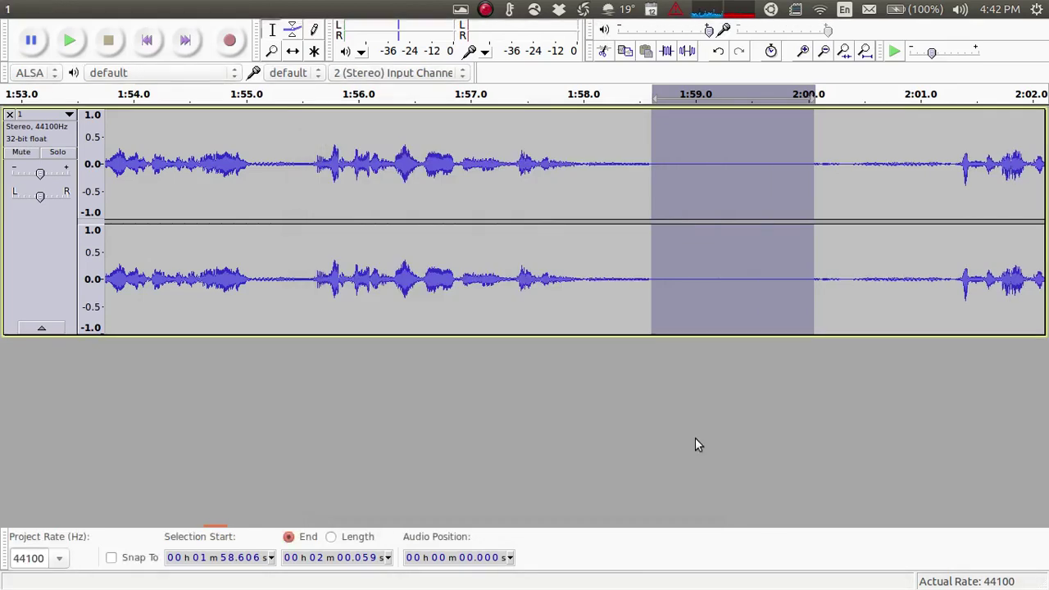
pyautogui.click(635, 277)
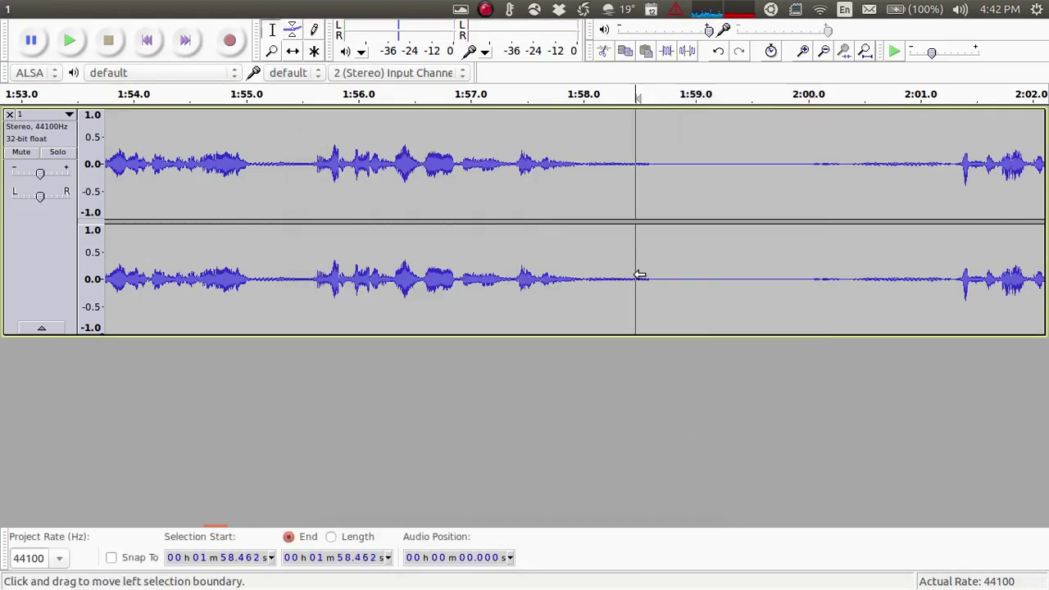
pyautogui.click(71, 41)
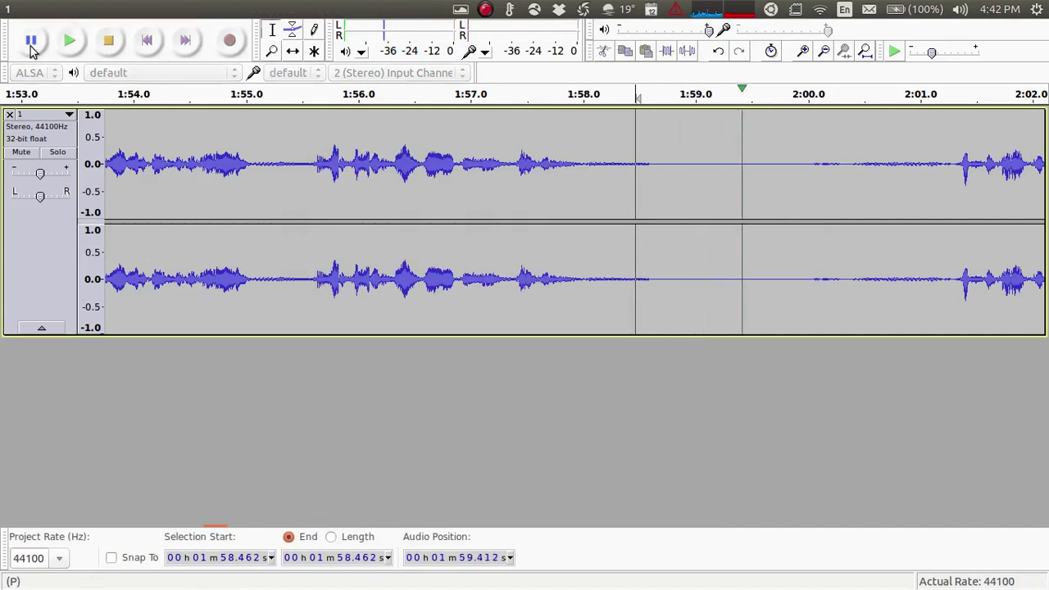
pyautogui.click(31, 47)
pyautogui.click(31, 48)
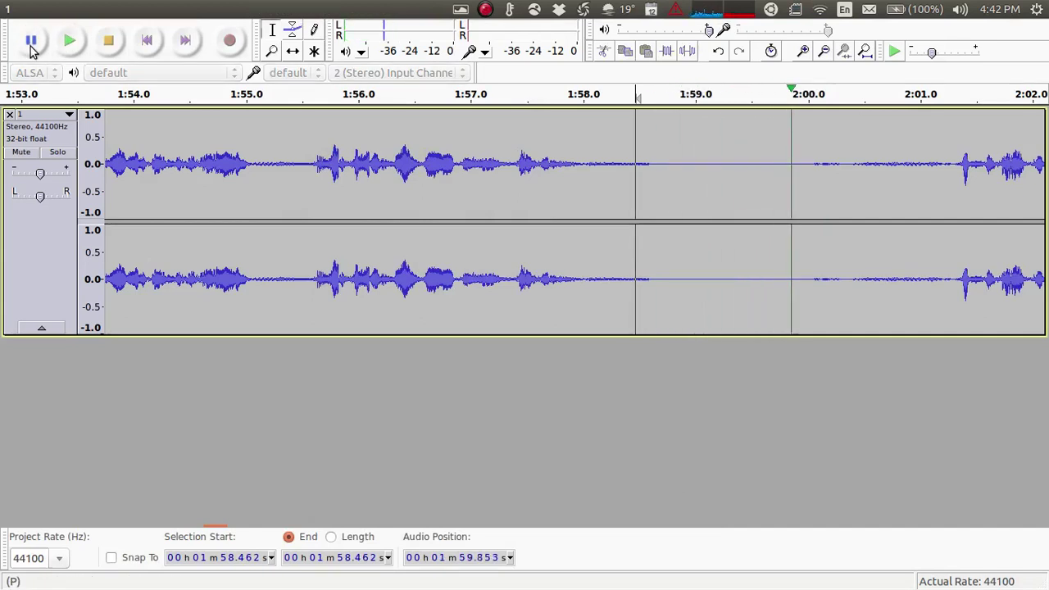